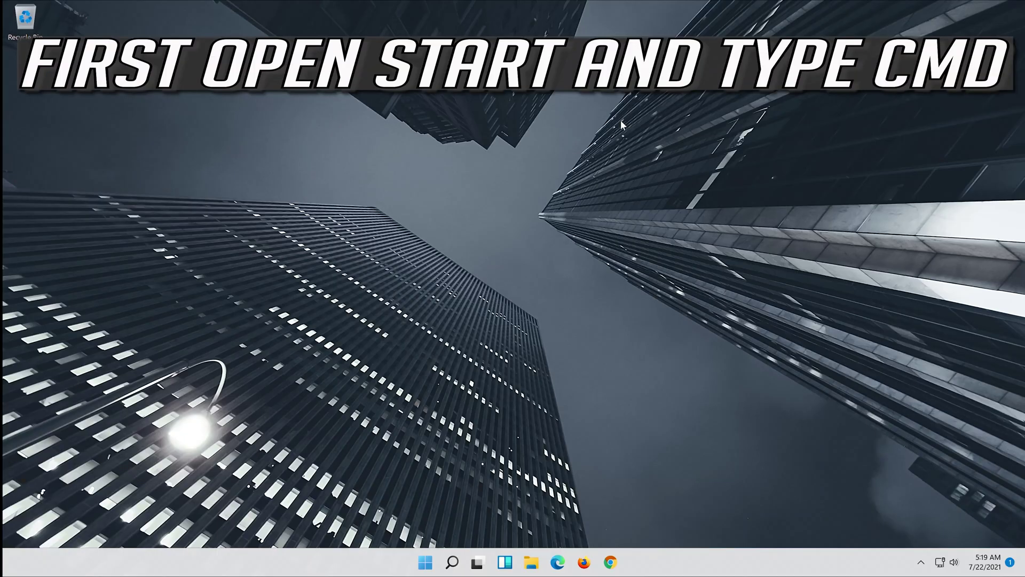
- Search Start for cmd and launch Command Prompt with Run as administrator
{"action": "key", "text": "super"}
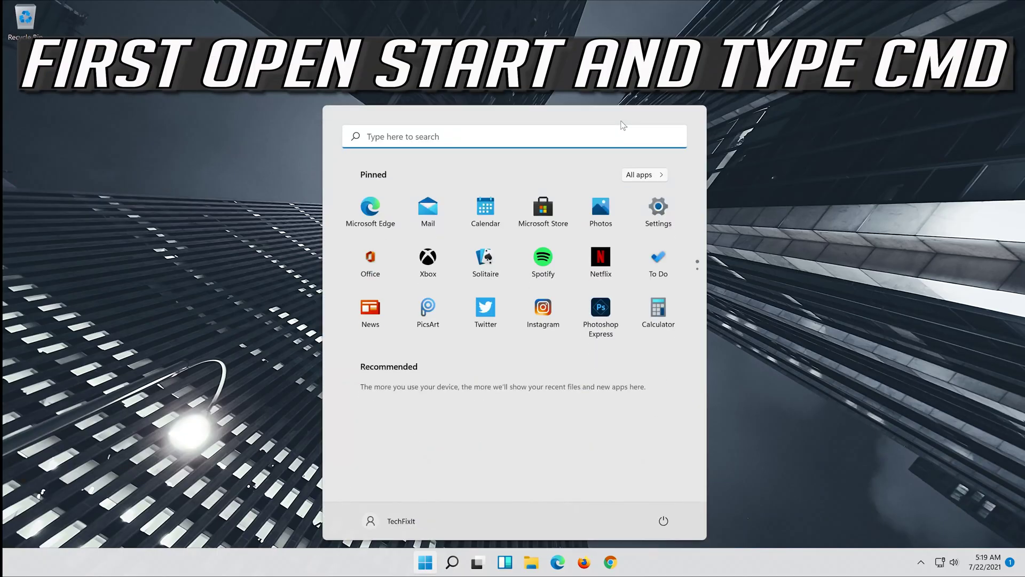
{"action": "type", "text": "cmd"}
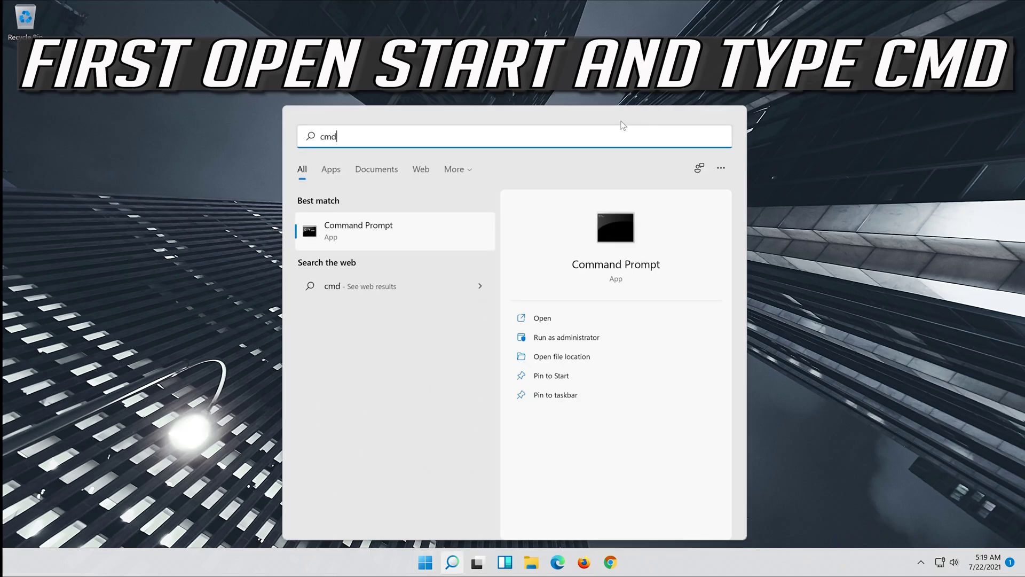
{"action": "left_click", "coordinate": [345, 230]}
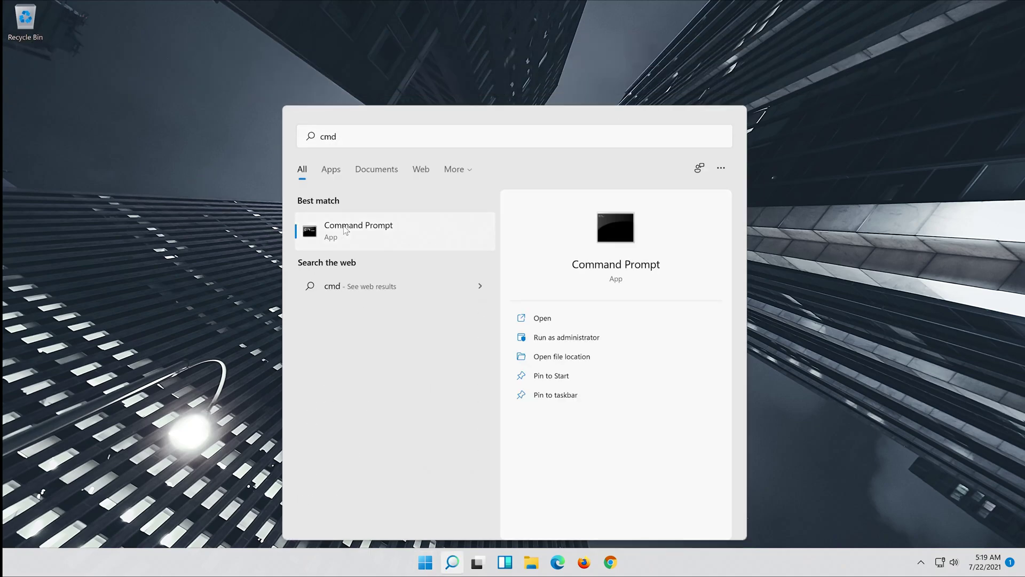
{"action": "right_click", "coordinate": [345, 231]}
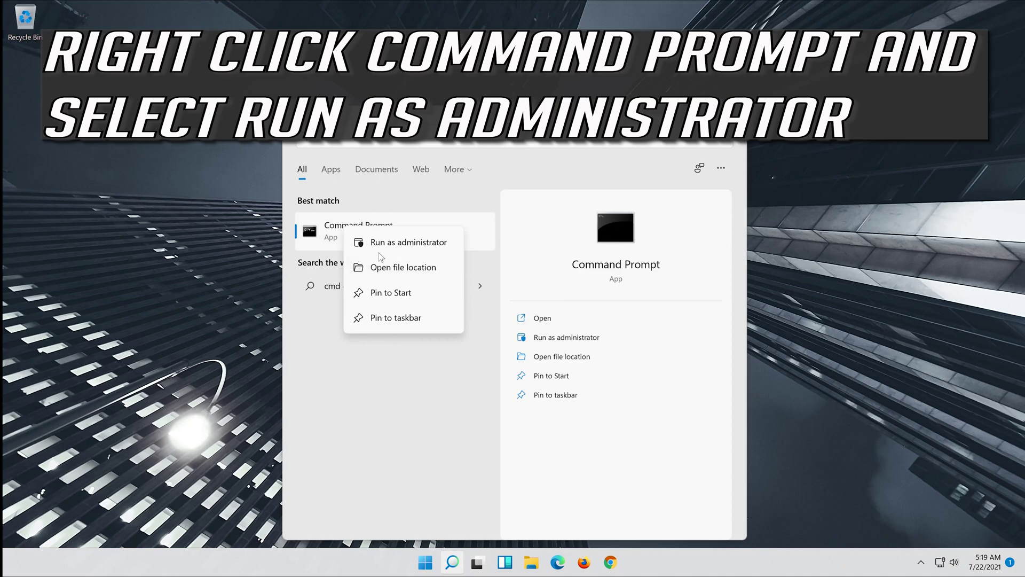
{"action": "left_click", "coordinate": [417, 243]}
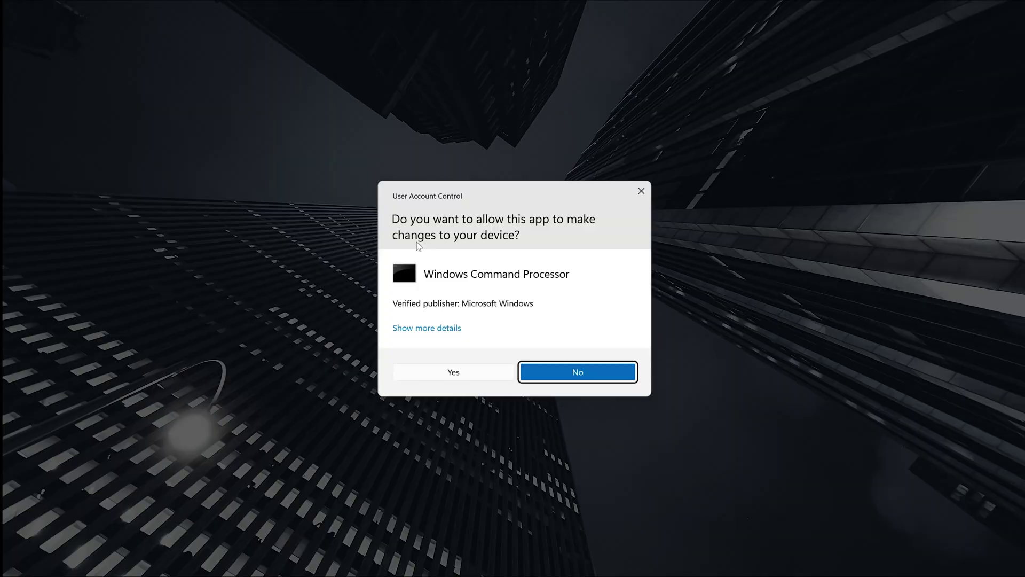
- Approve the UAC prompt, run sfc /scannow to 100% with no violations, then exit
{"action": "left_click", "coordinate": [452, 372]}
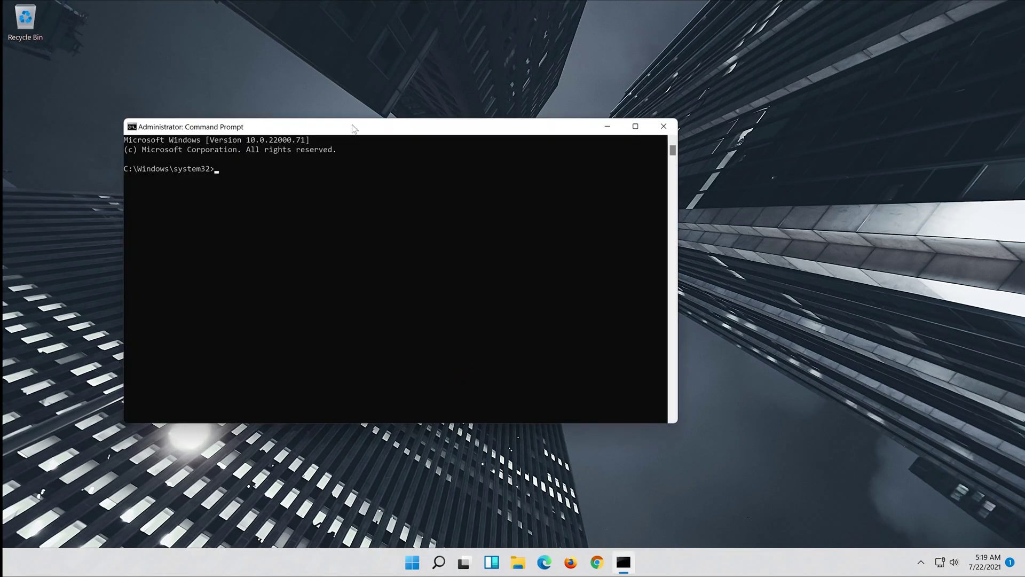
{"action": "left_click_drag", "start_coordinate": [352, 125], "coordinate": [513, 131]}
{"action": "type", "text": "sfc"}
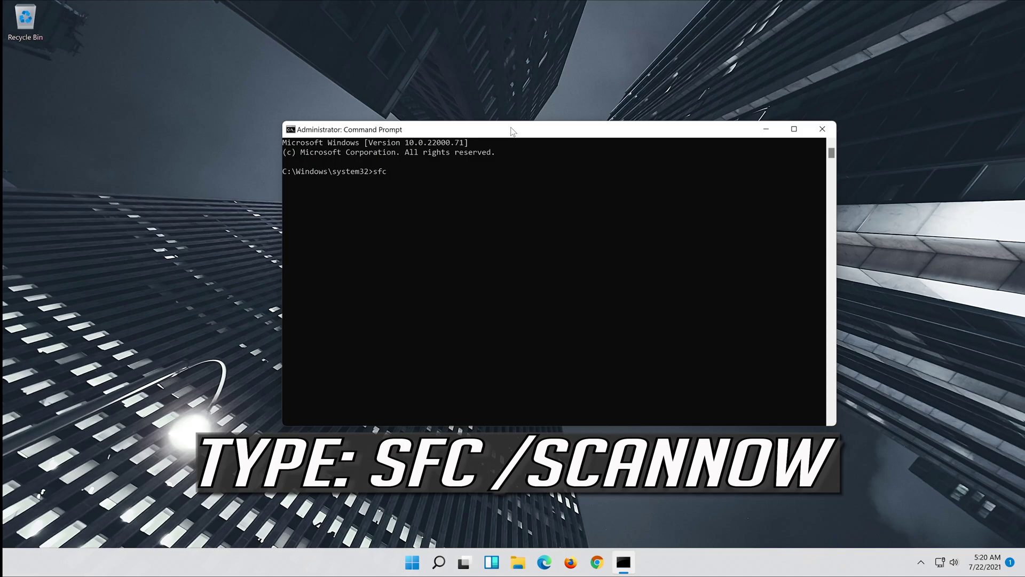
{"action": "type", "text": " /scannow"}
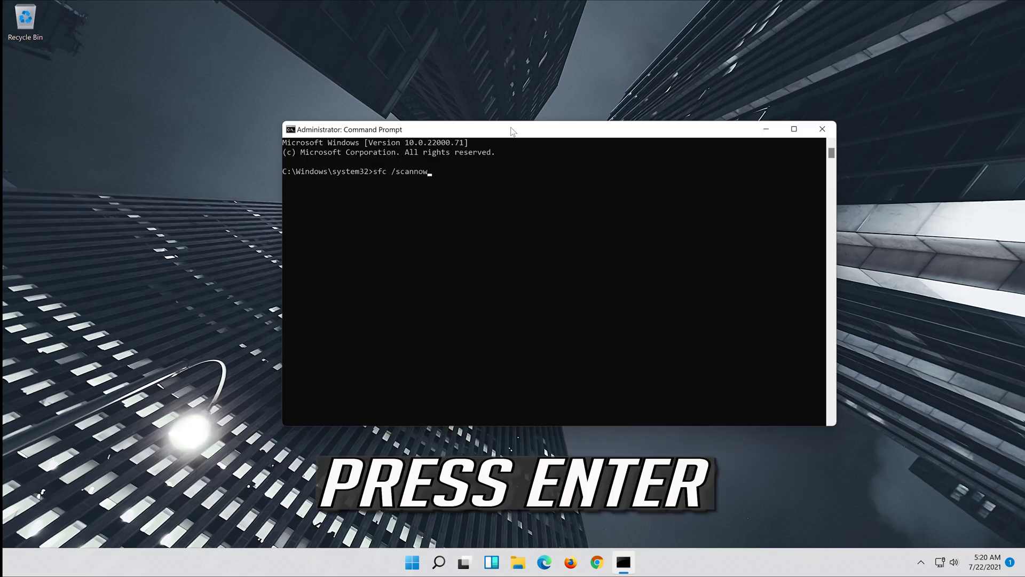
{"action": "key", "text": "Return"}
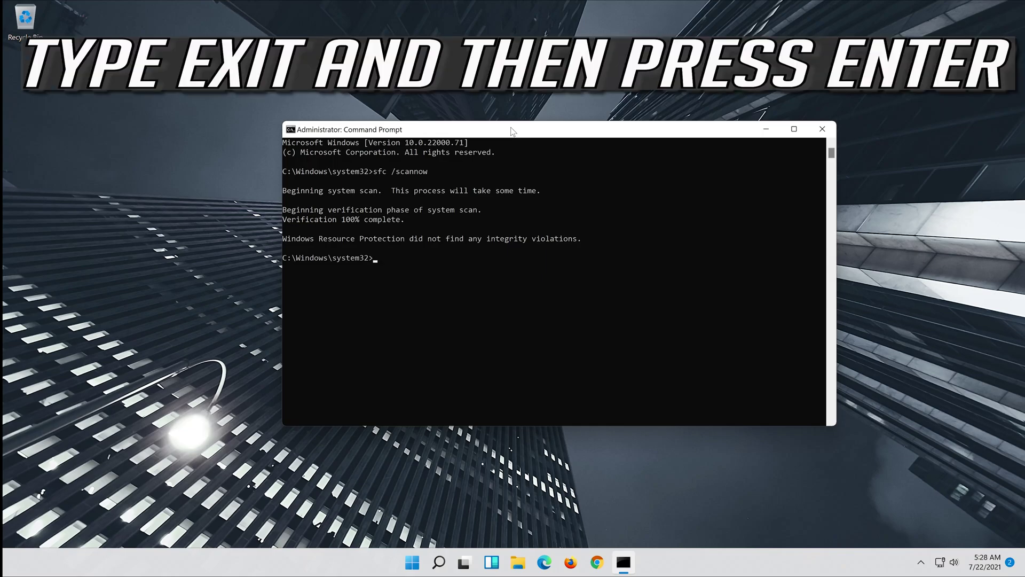
{"action": "type", "text": "exit"}
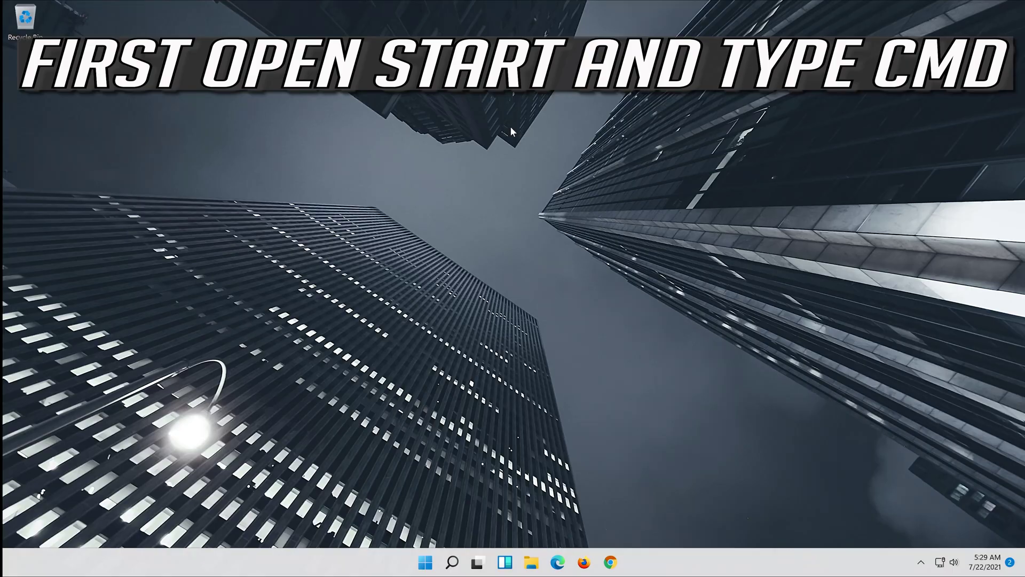
- Search Start for cmd, run Command Prompt as administrator, and approve UAC
{"action": "left_click", "coordinate": [424, 567]}
{"action": "type", "text": "cmd"}
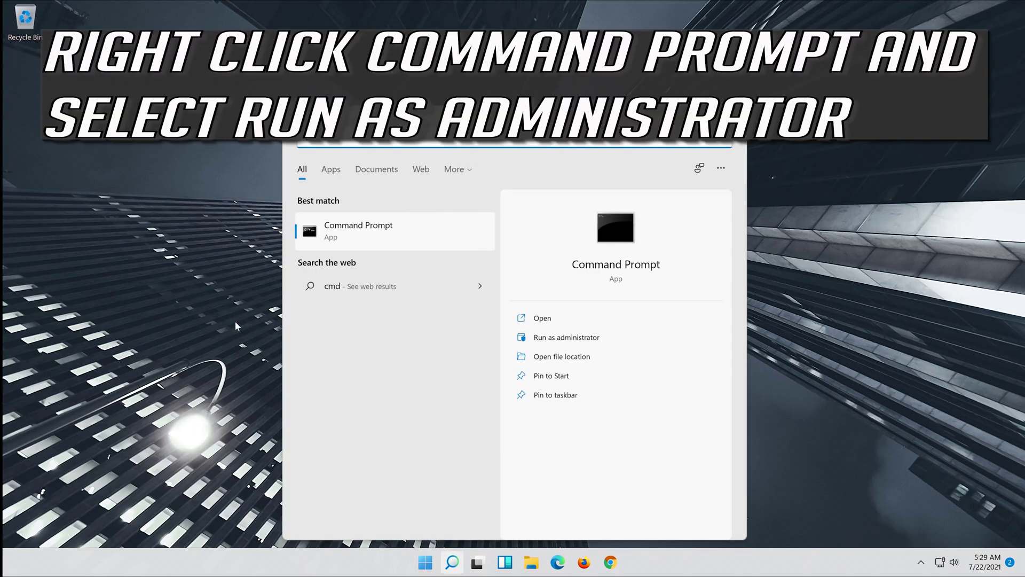
{"action": "right_click", "coordinate": [379, 225]}
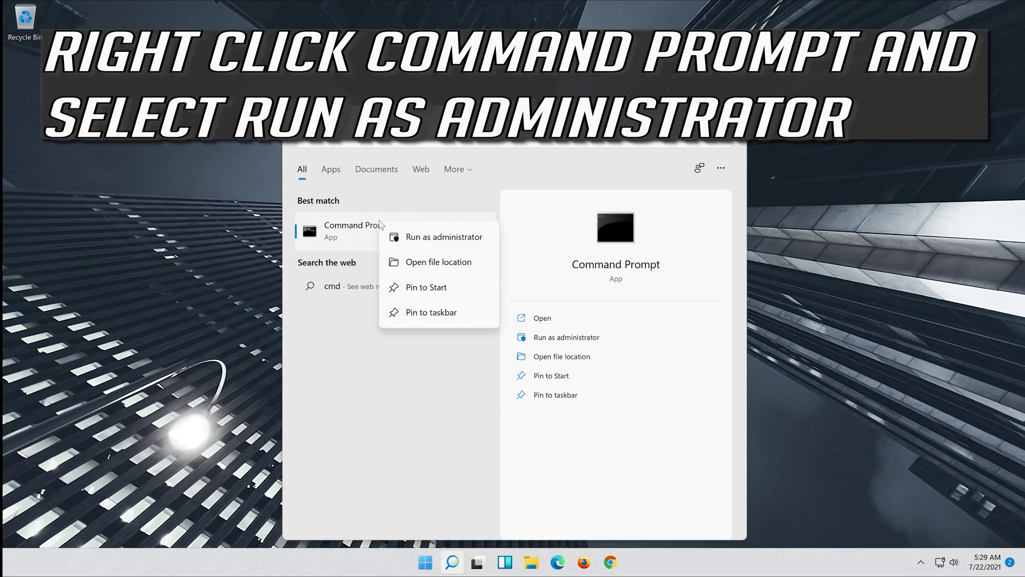
{"action": "left_click", "coordinate": [445, 237]}
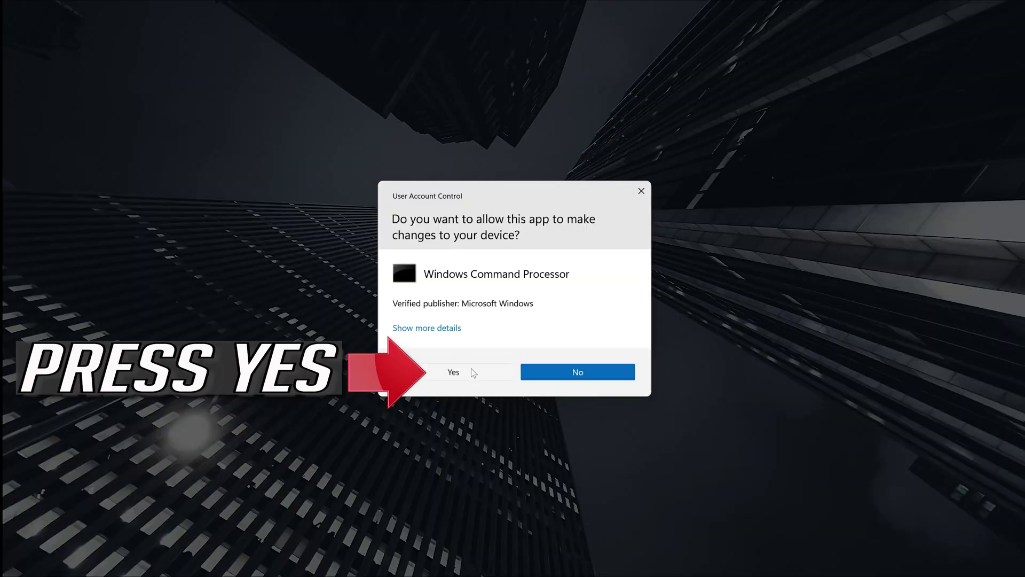
{"action": "left_click", "coordinate": [454, 372]}
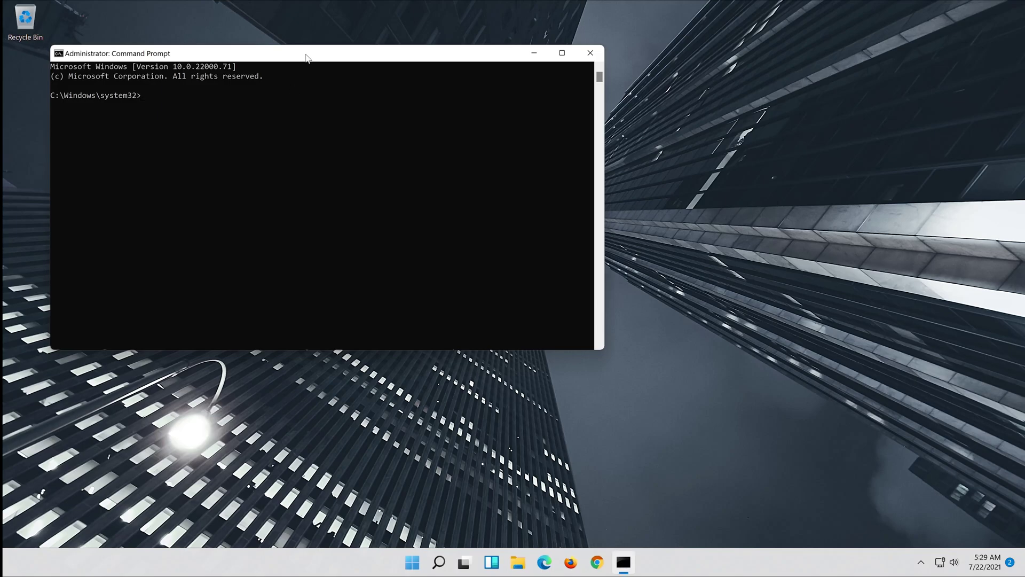
- Run Dism /Online /Cleanup-Image /RestoreHealth to successful completion, then exit the console
{"action": "left_click_drag", "start_coordinate": [306, 57], "coordinate": [515, 114]}
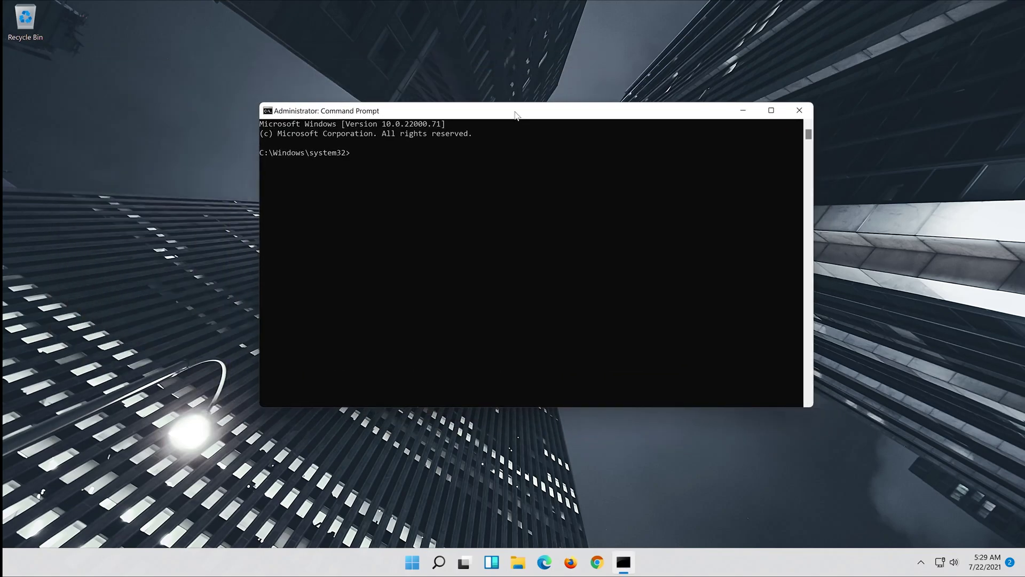
{"action": "type", "text": "Dis"}
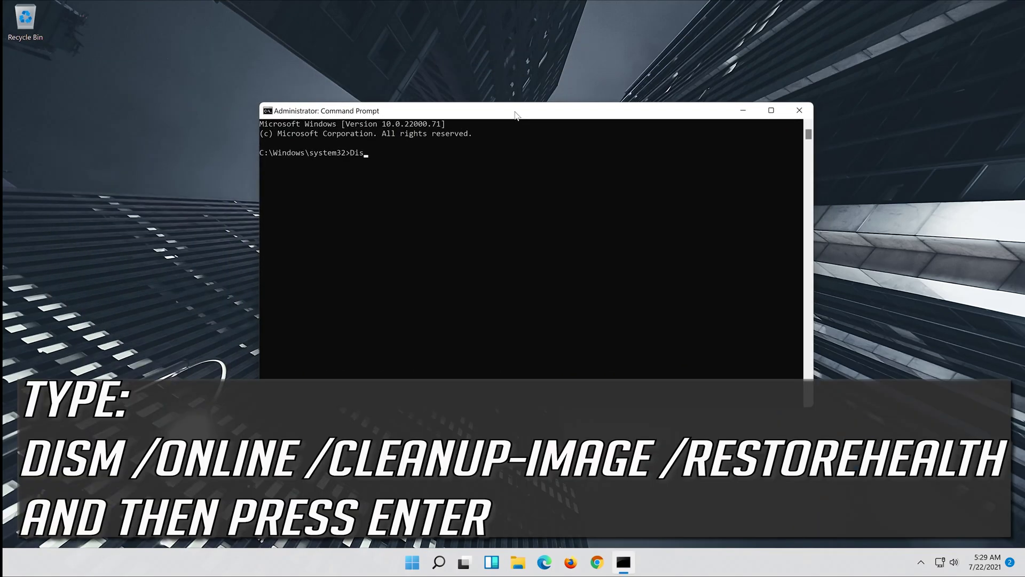
{"action": "type", "text": "m /Online /Cleanup-Image /Restore"}
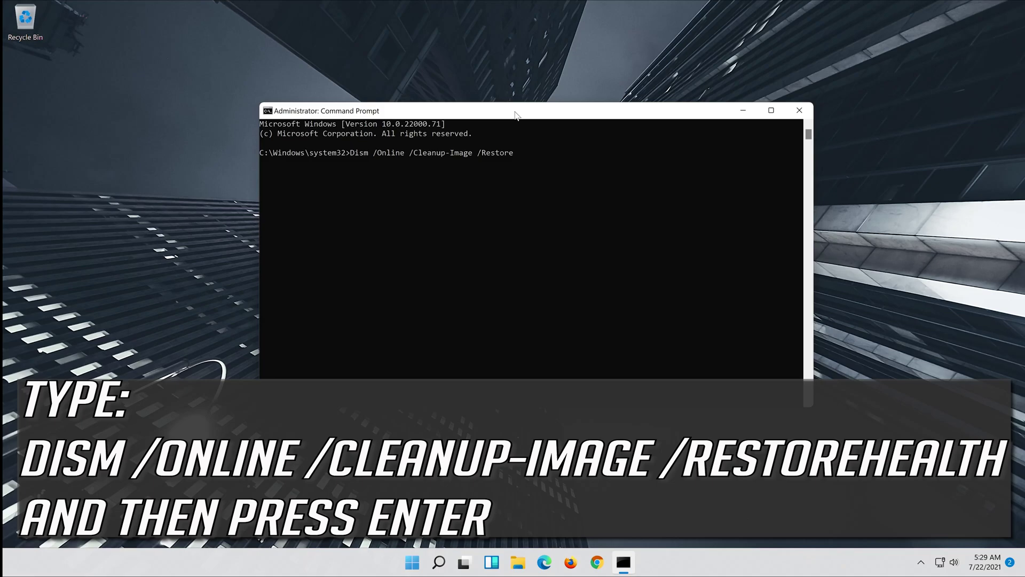
{"action": "type", "text": "Health"}
{"action": "key", "text": "Return"}
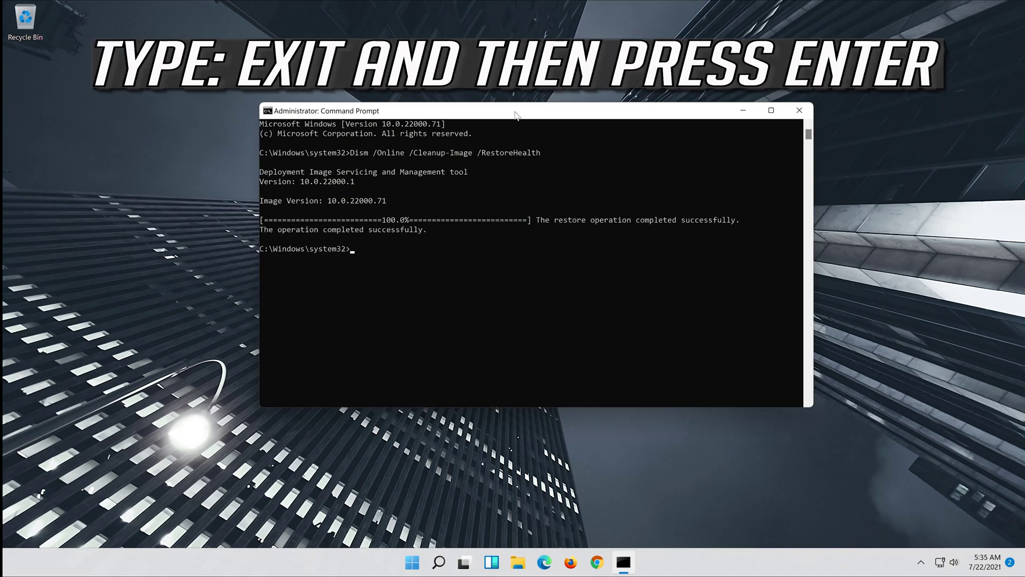
{"action": "type", "text": "exit"}
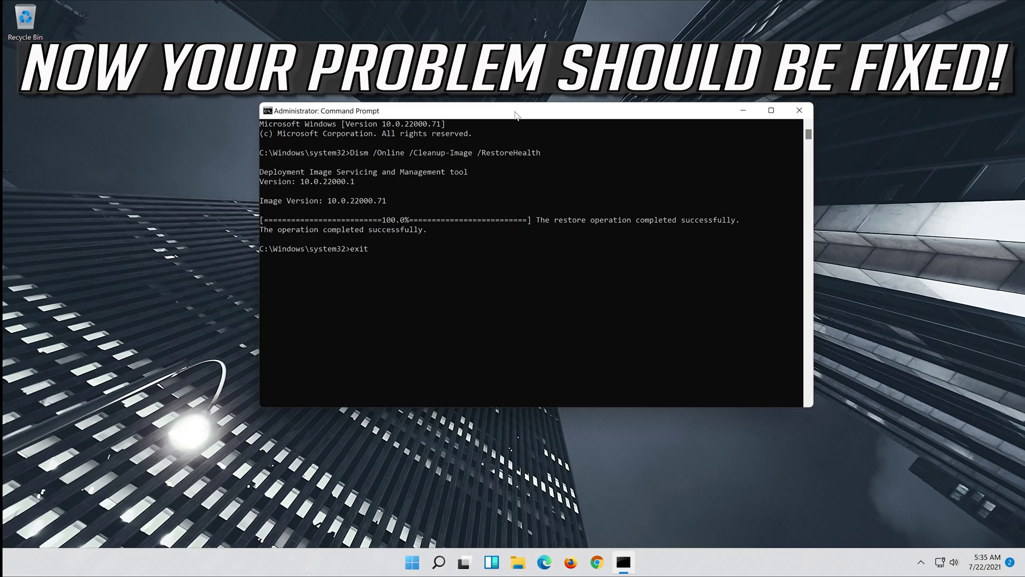
{"action": "key", "text": "Return"}
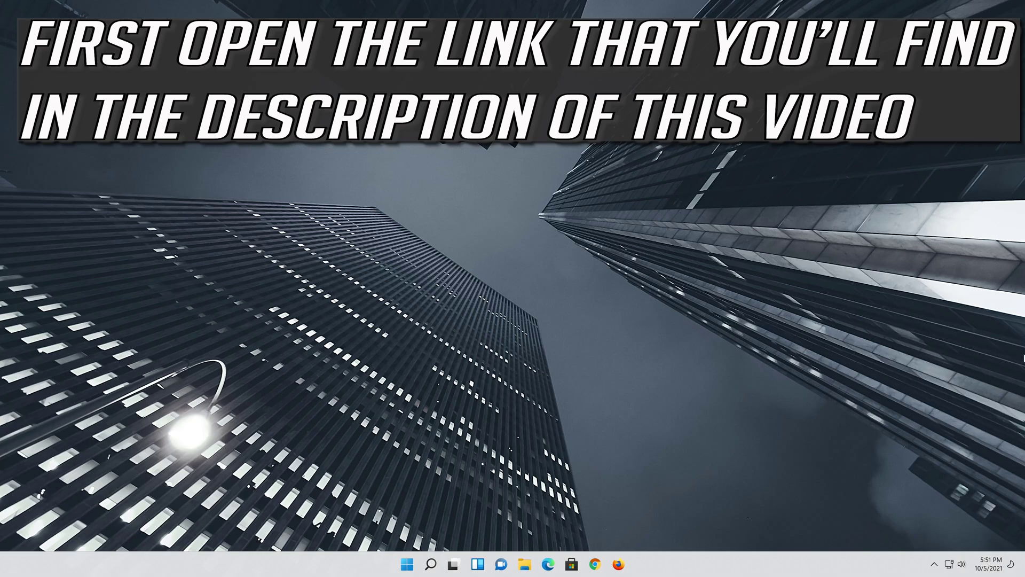
- Open Firefox and load Microsoft's Download Windows 11 page from the copied link
{"action": "left_click", "coordinate": [619, 563]}
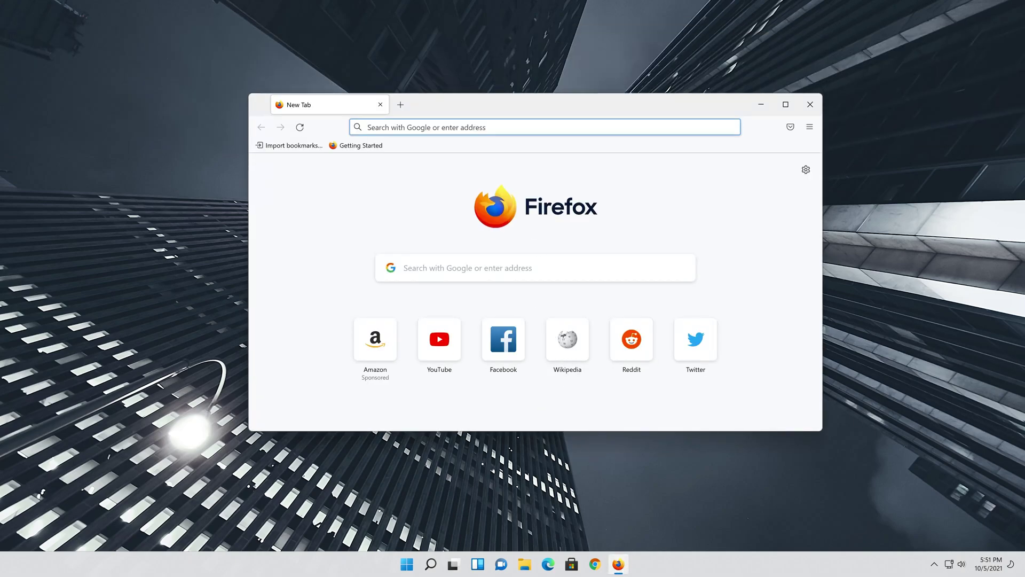
{"action": "right_click", "coordinate": [498, 127]}
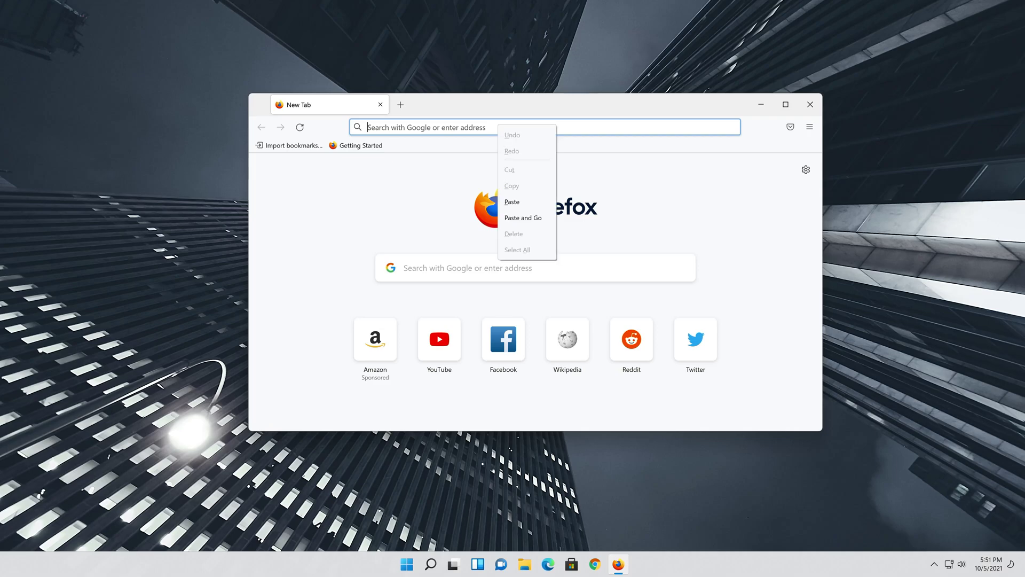
{"action": "left_click", "coordinate": [521, 218]}
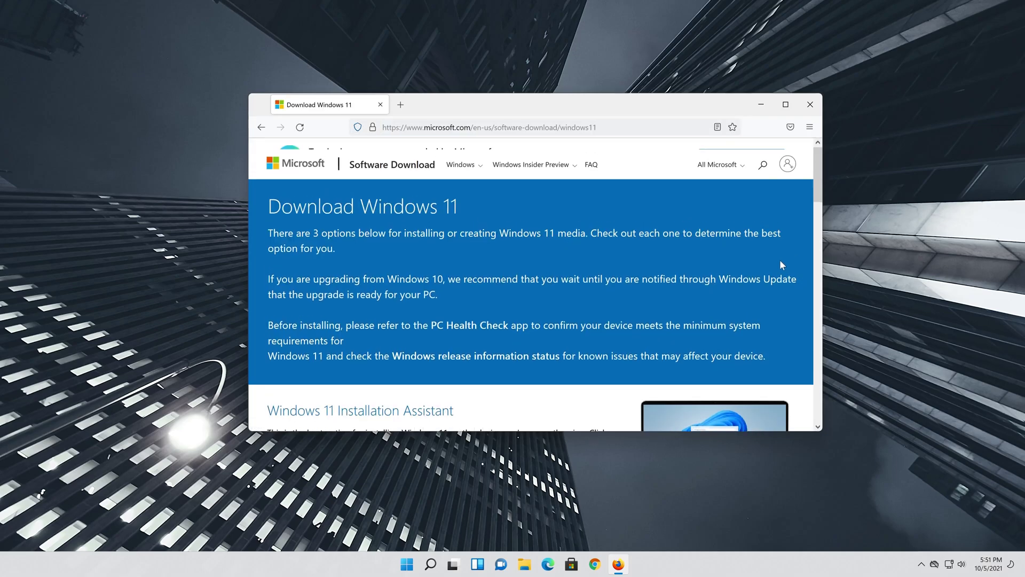
{"action": "scroll", "coordinate": [779, 265], "scroll_direction": "down", "scroll_amount": 8}
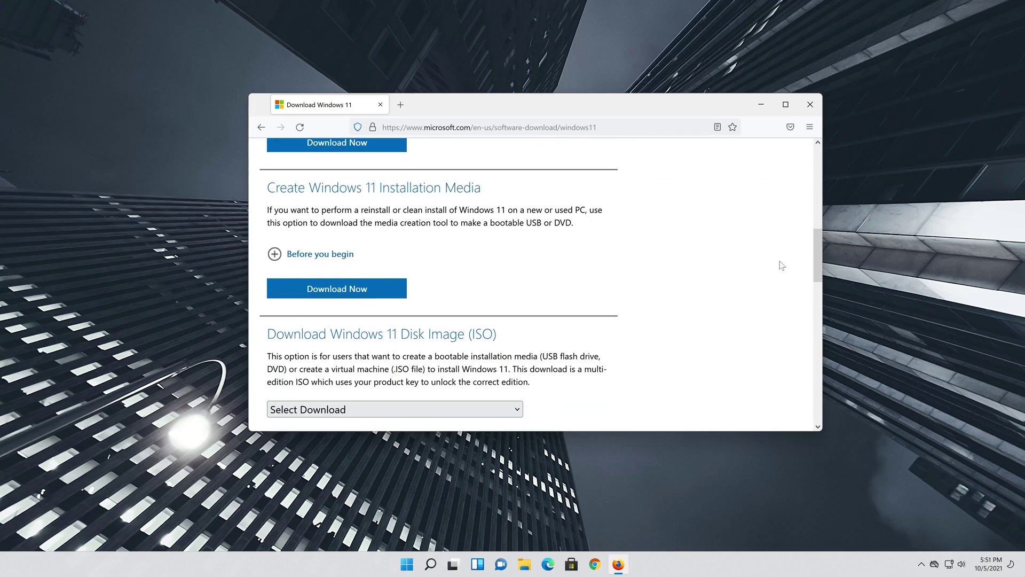
{"action": "scroll", "coordinate": [782, 265], "scroll_direction": "up", "scroll_amount": 2}
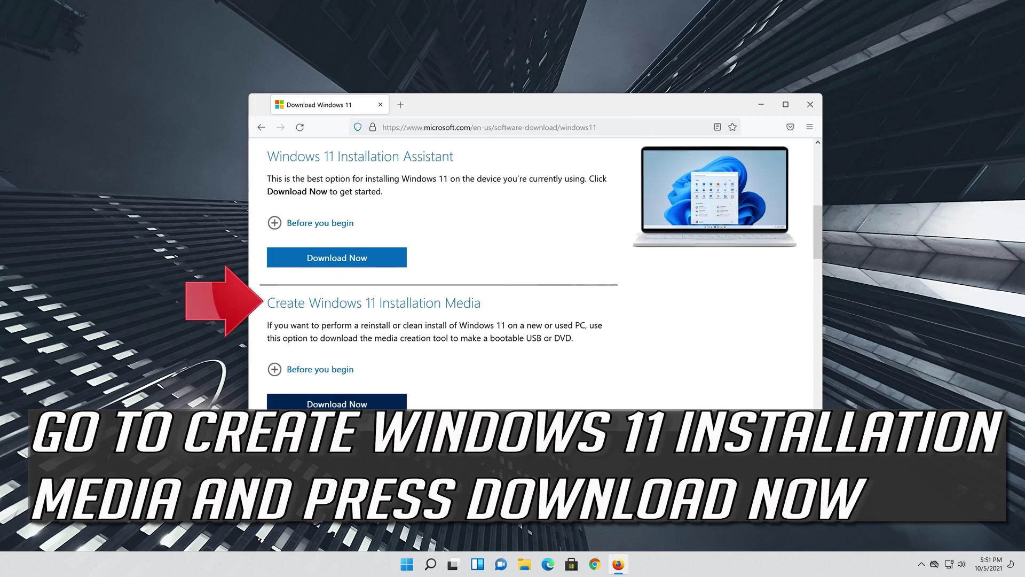
- Download and save MediaCreationToolW11.exe to the desktop, then close Firefox
{"action": "left_click", "coordinate": [337, 404]}
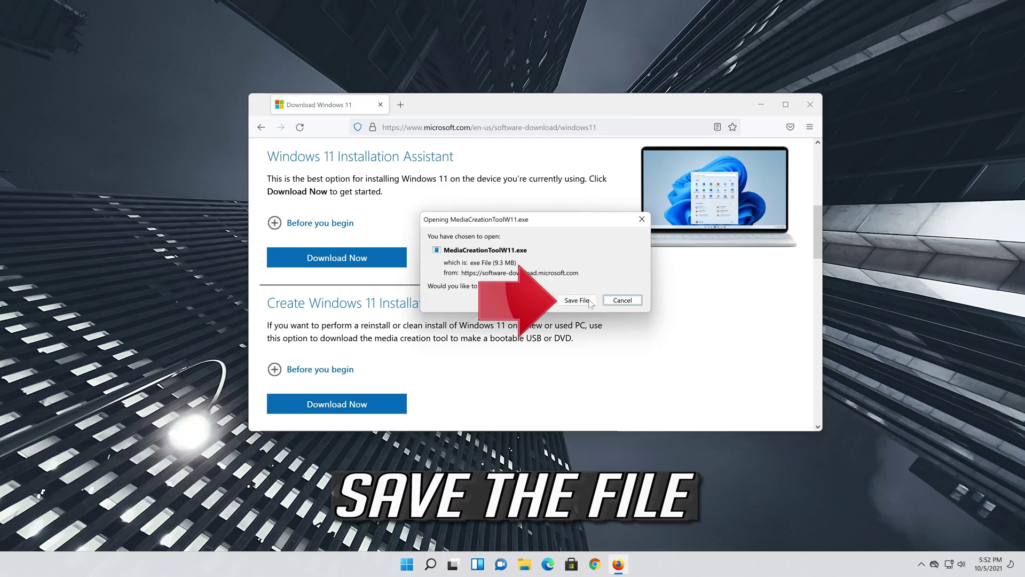
{"action": "left_click", "coordinate": [576, 302]}
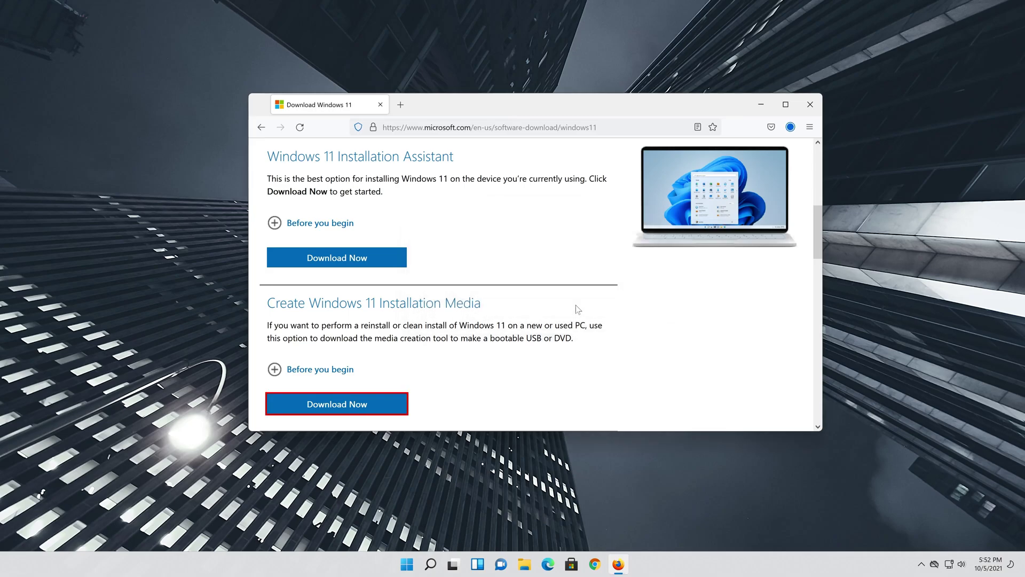
{"action": "left_click", "coordinate": [809, 110]}
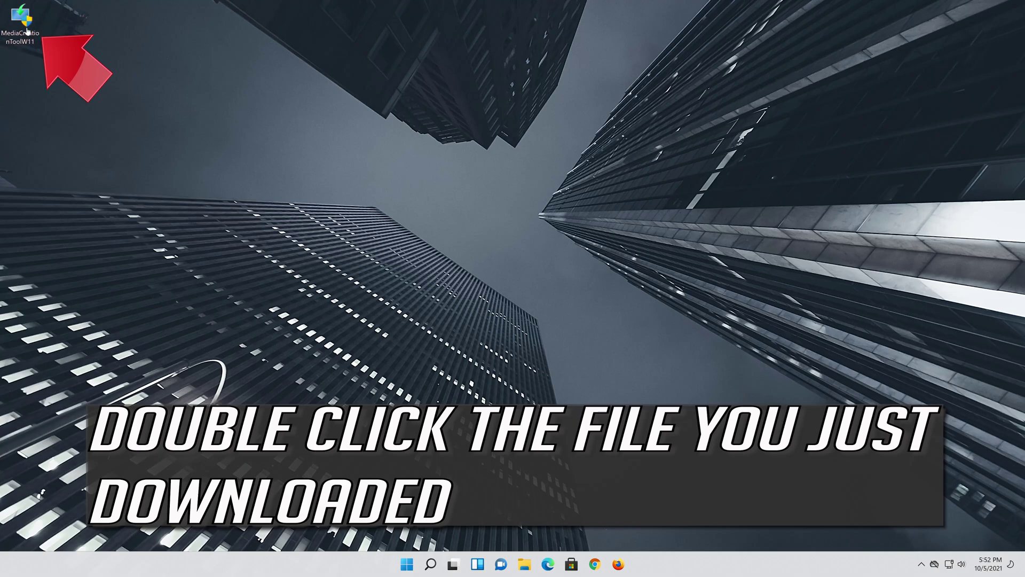
- Run MediaCreationToolW11, accept its license, and keep recommended English (United States) Windows 11 options
{"action": "double_click", "coordinate": [27, 29]}
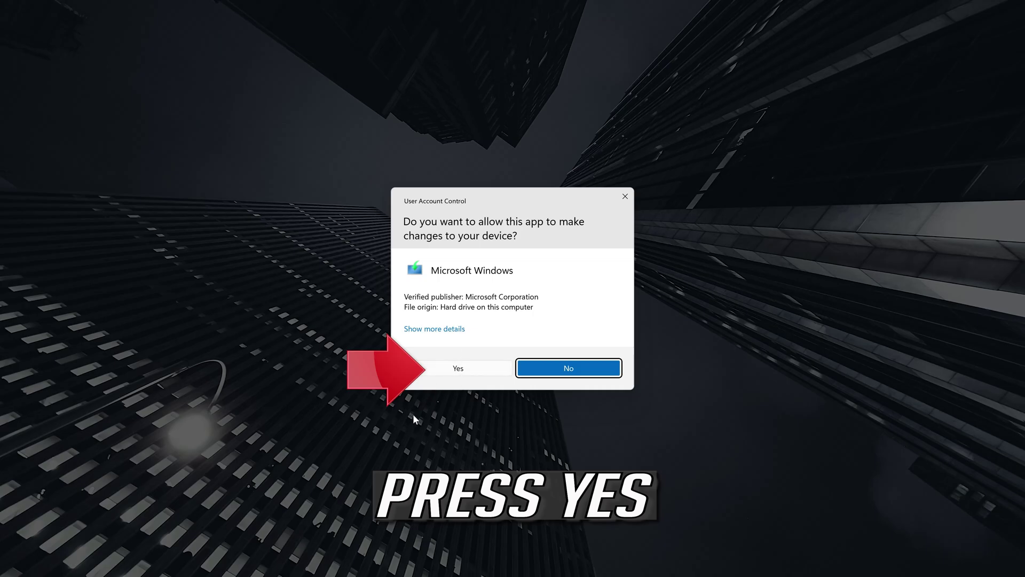
{"action": "left_click", "coordinate": [458, 369]}
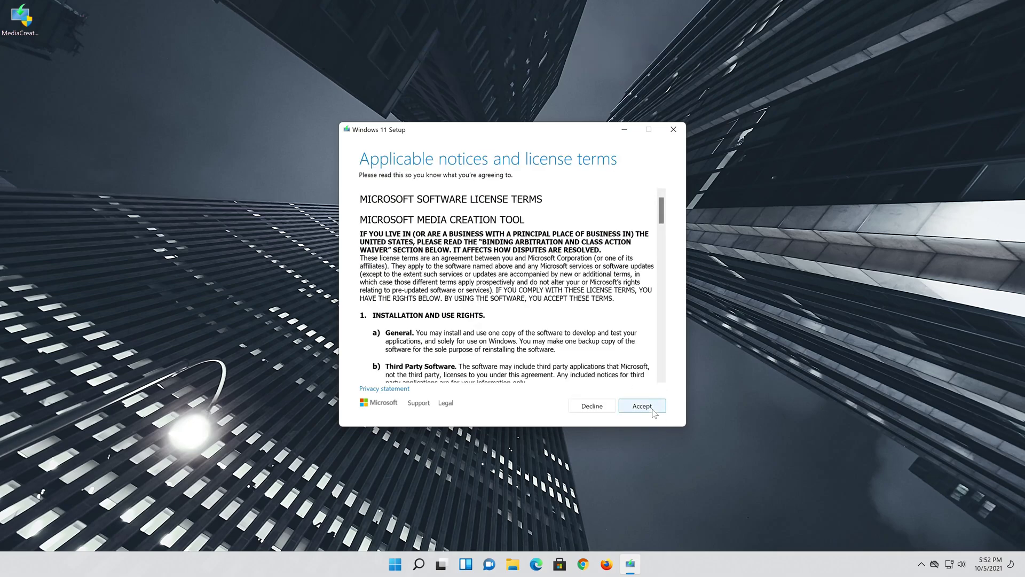
{"action": "left_click", "coordinate": [651, 409]}
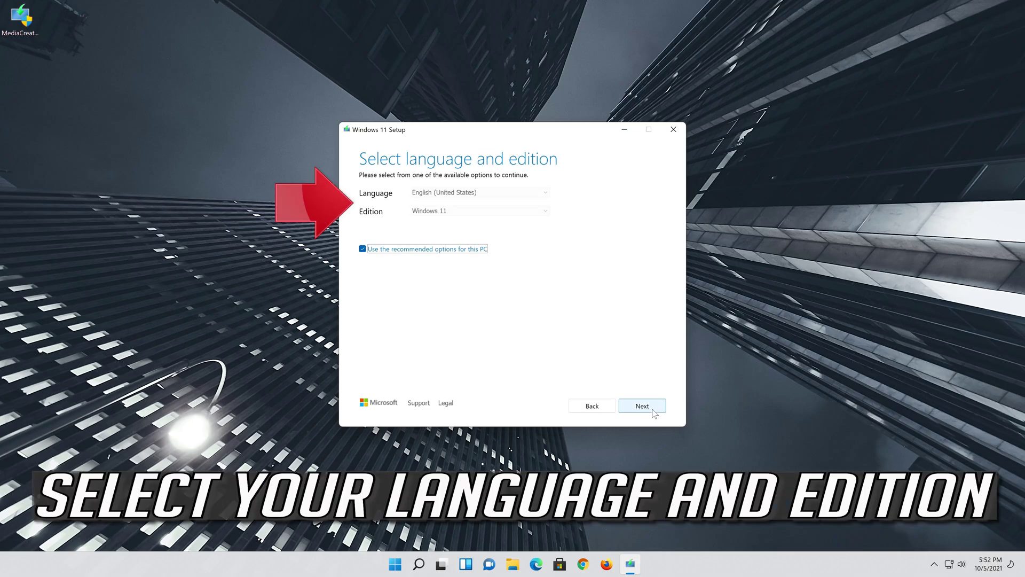
{"action": "left_click", "coordinate": [363, 249]}
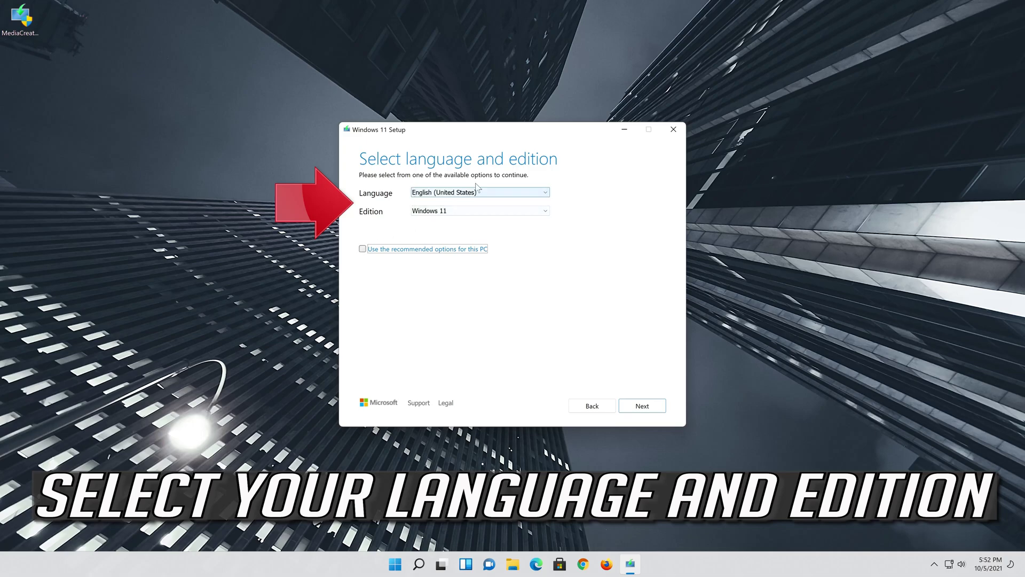
{"action": "left_click", "coordinate": [363, 249]}
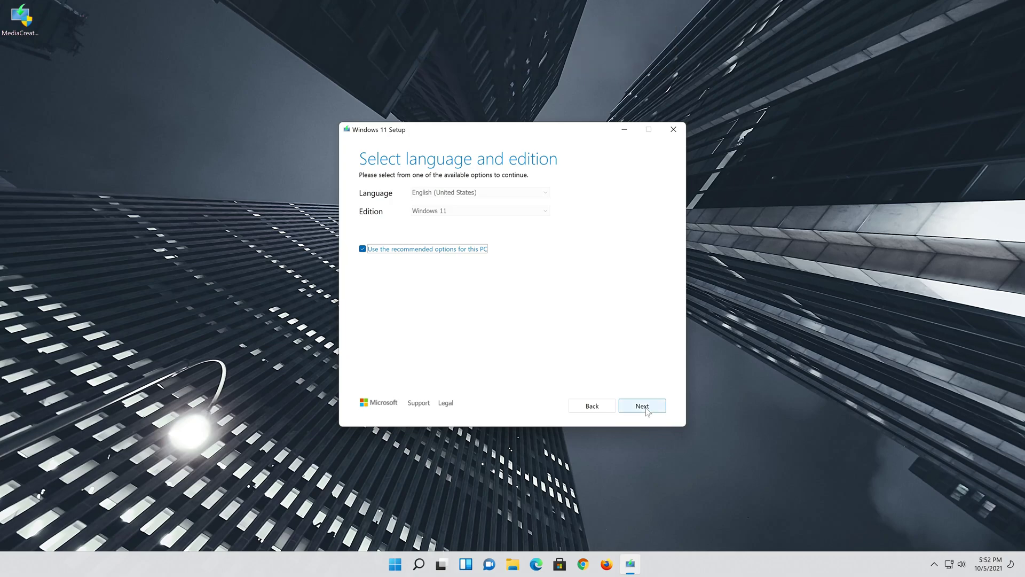
- Create a 'Windows 11' ISO file on the Desktop and finish the tool
{"action": "left_click", "coordinate": [646, 409]}
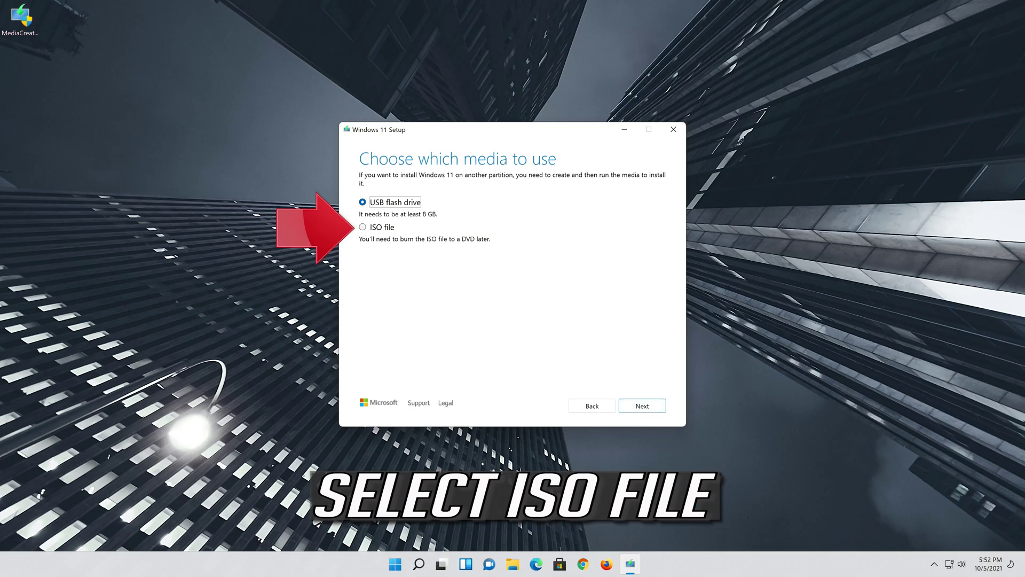
{"action": "left_click", "coordinate": [363, 227]}
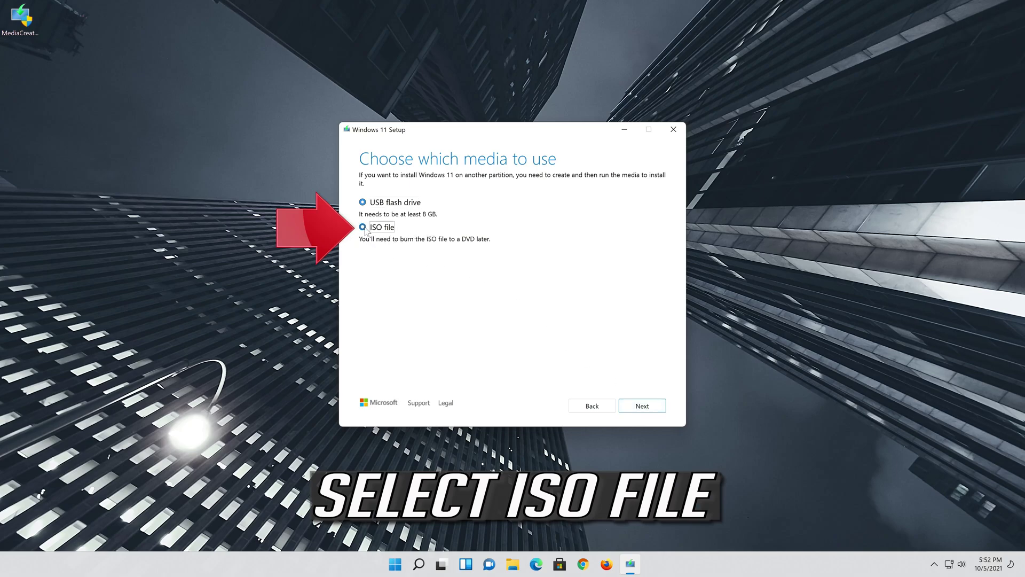
{"action": "left_click", "coordinate": [649, 406]}
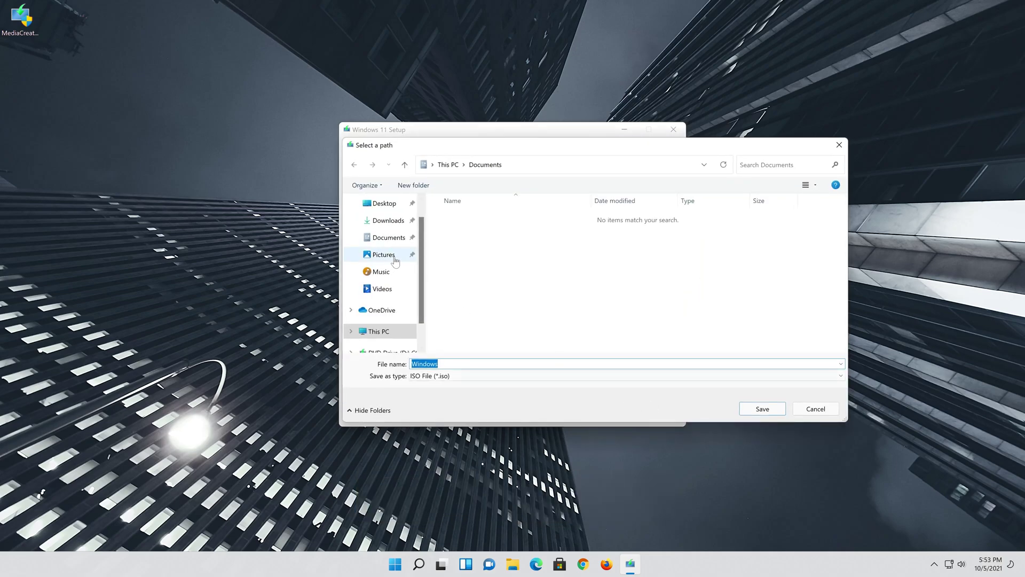
{"action": "left_click", "coordinate": [395, 208]}
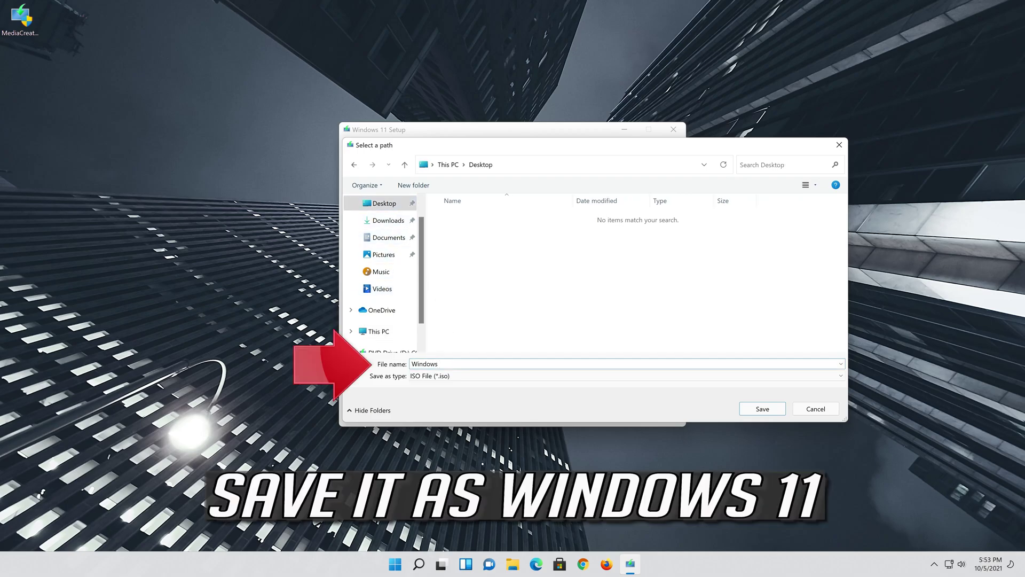
{"action": "type", "text": "11"}
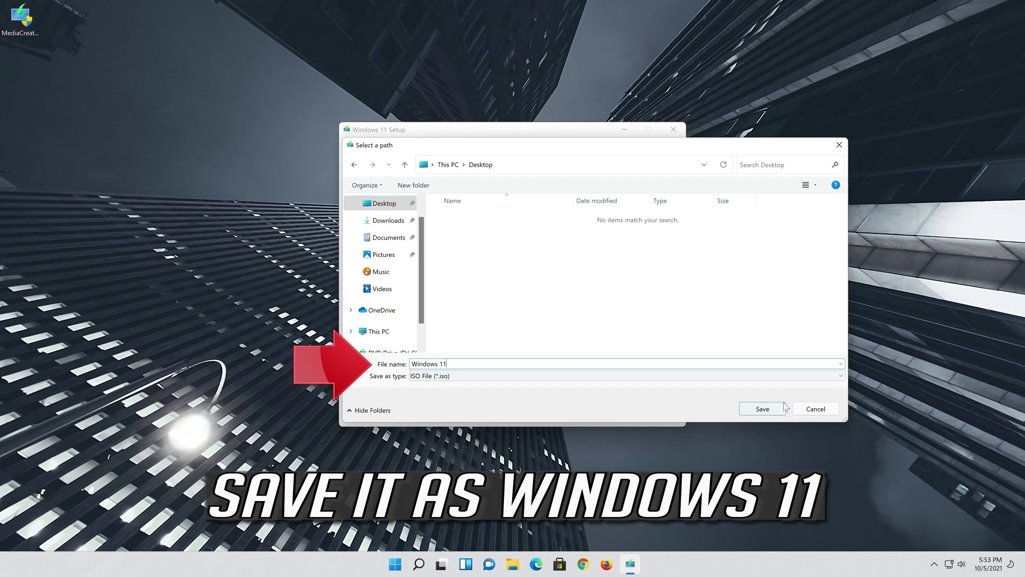
{"action": "left_click", "coordinate": [772, 413]}
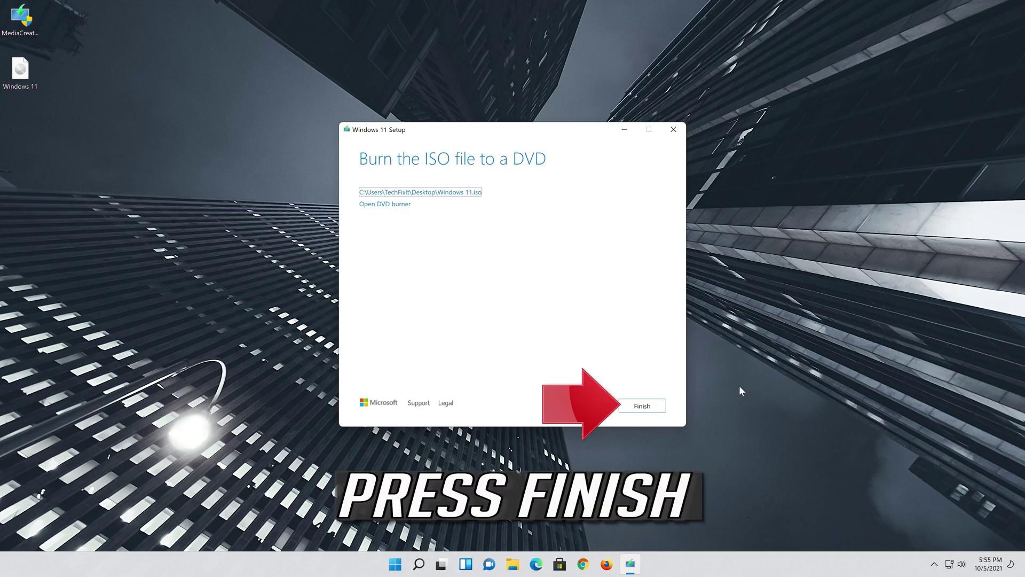
{"action": "left_click", "coordinate": [642, 407]}
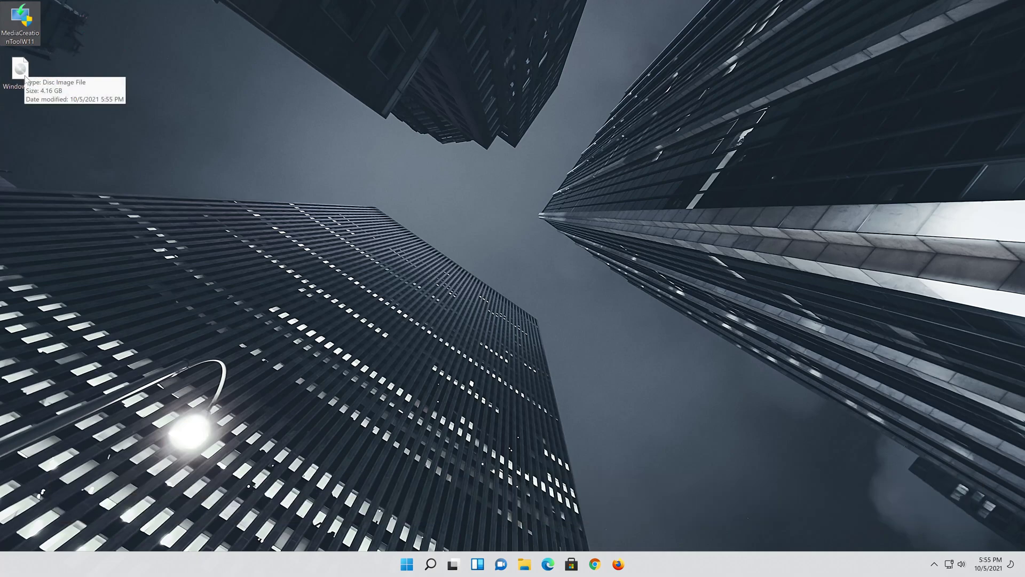
- Mount the Windows 11 ISO and run its setup program as administrator
{"action": "double_click", "coordinate": [25, 78]}
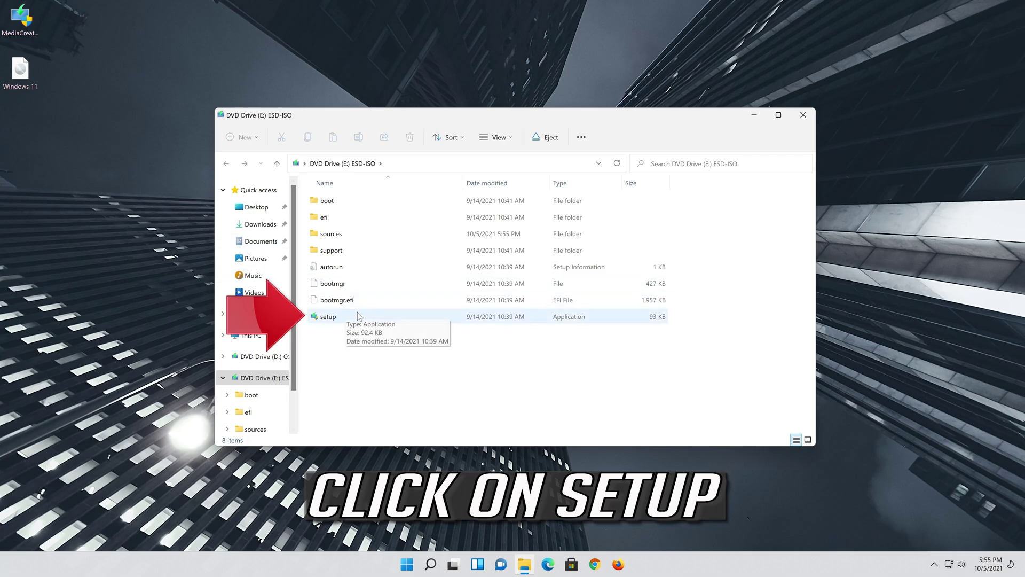
{"action": "left_click", "coordinate": [357, 313]}
{"action": "double_click", "coordinate": [357, 311]}
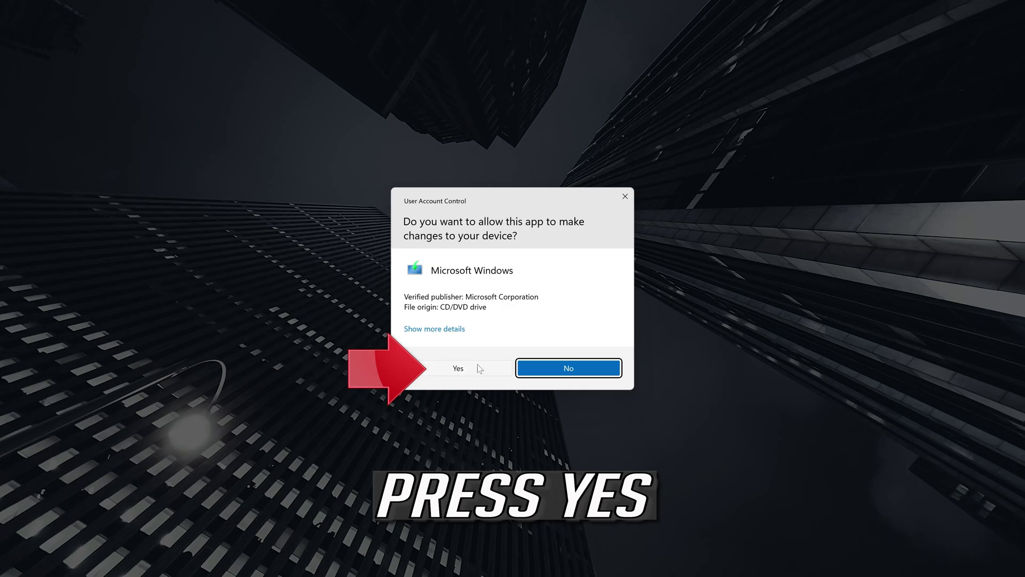
{"action": "left_click", "coordinate": [465, 370]}
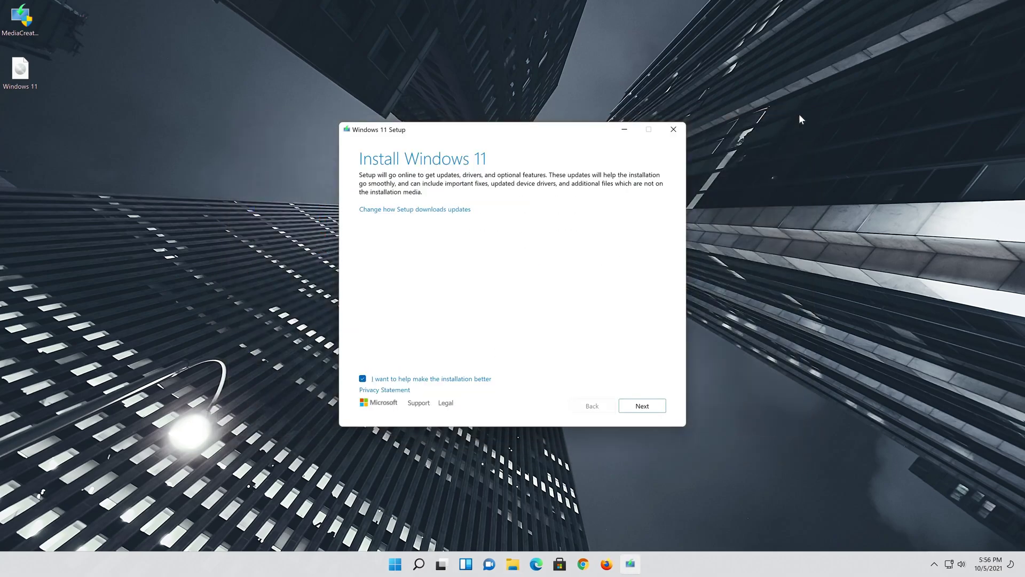
- Continue past the updates notice and accept the Windows 11 license terms
{"action": "left_click", "coordinate": [643, 406]}
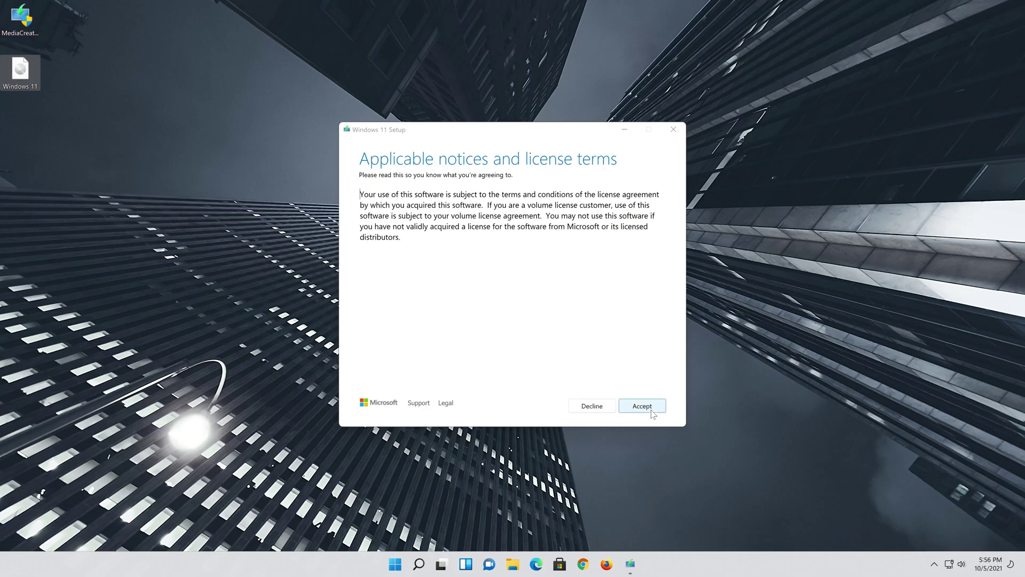
{"action": "left_click", "coordinate": [646, 411]}
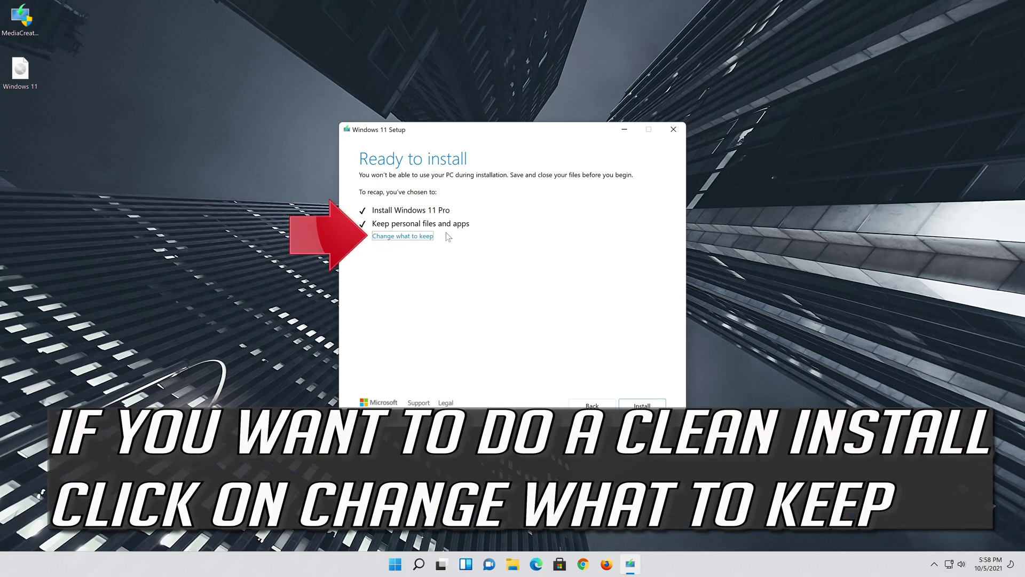
{"action": "left_click", "coordinate": [420, 236]}
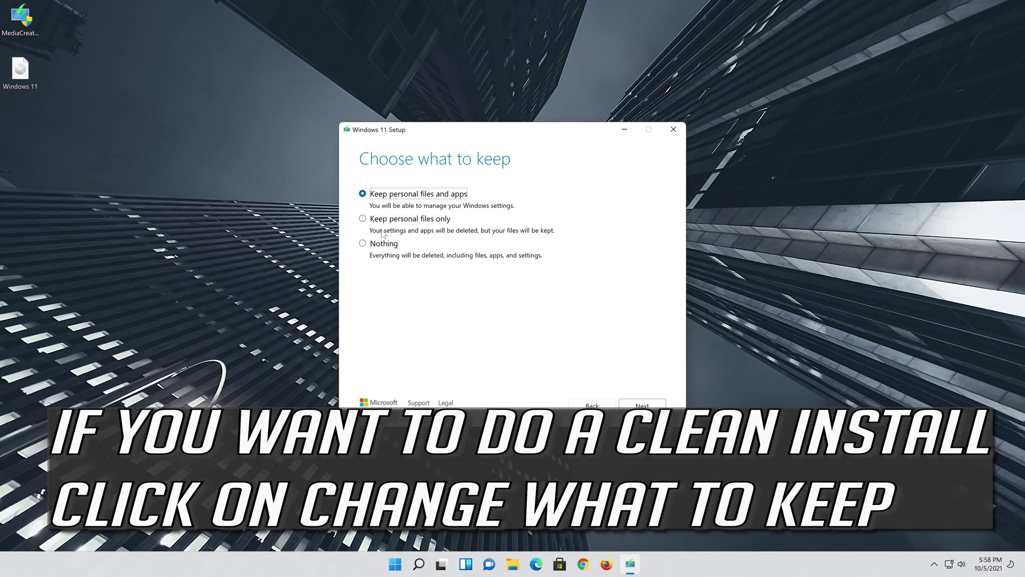
{"action": "left_click", "coordinate": [648, 407]}
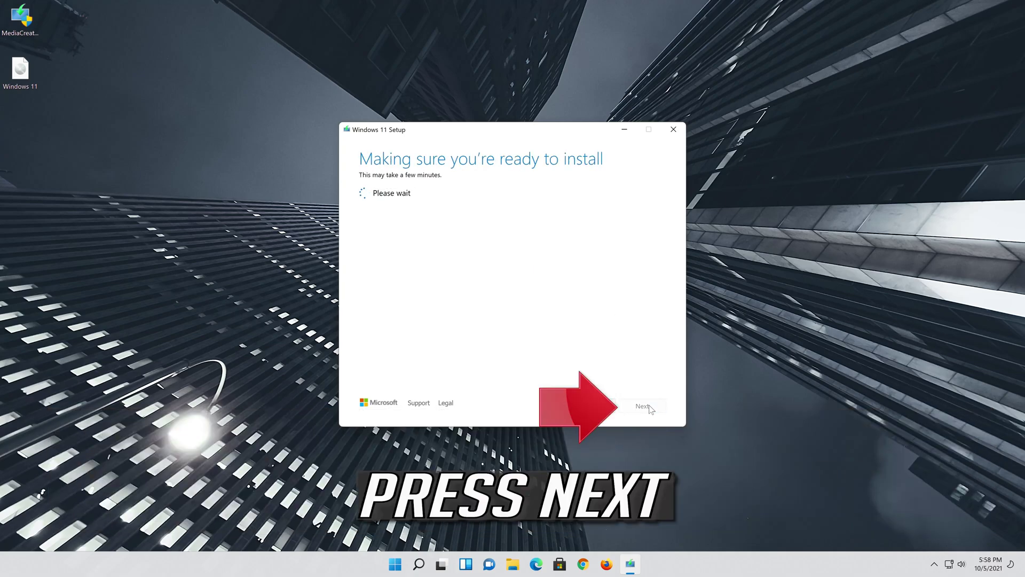